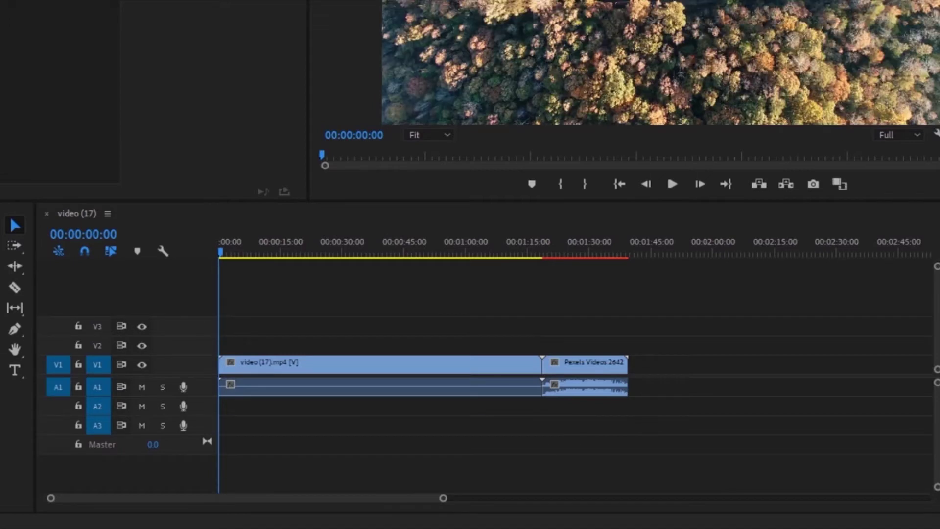
Place video (19).mp4 on V2, video (18).mp4 on V3, and Pexels Videos 2402356.mp4 on new tracks V4 and A4
left_click_drag(98, 146, 277, 346)
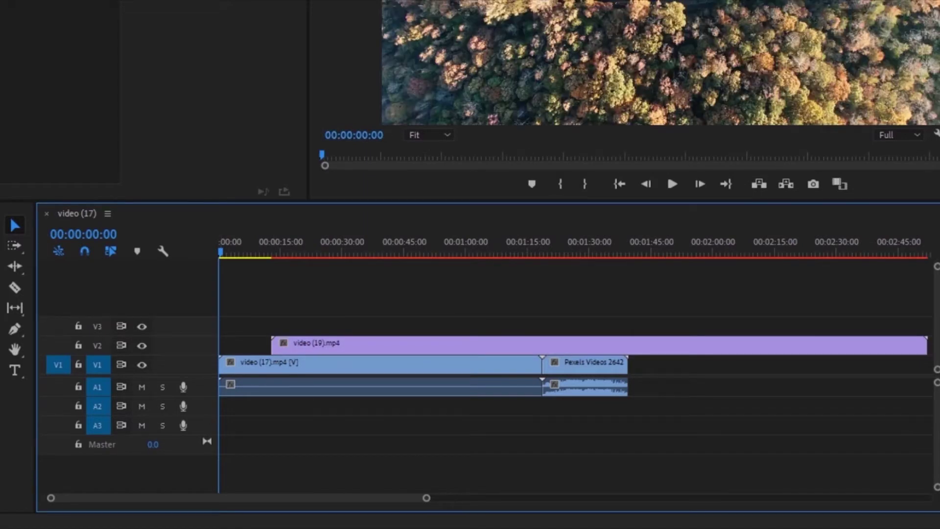
left_click_drag(98, 147, 324, 326)
left_click_drag(98, 147, 361, 335)
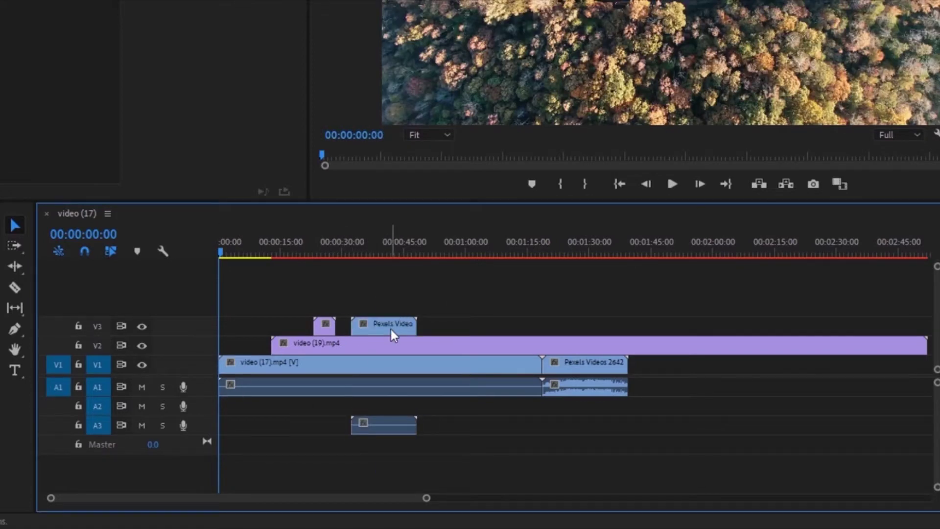
left_click_drag(389, 327, 325, 297)
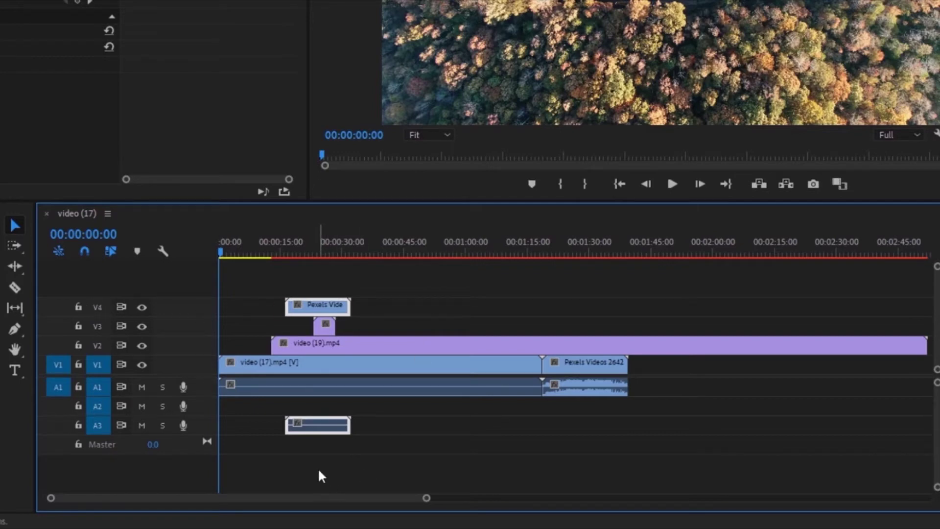
left_click_drag(297, 427, 290, 482)
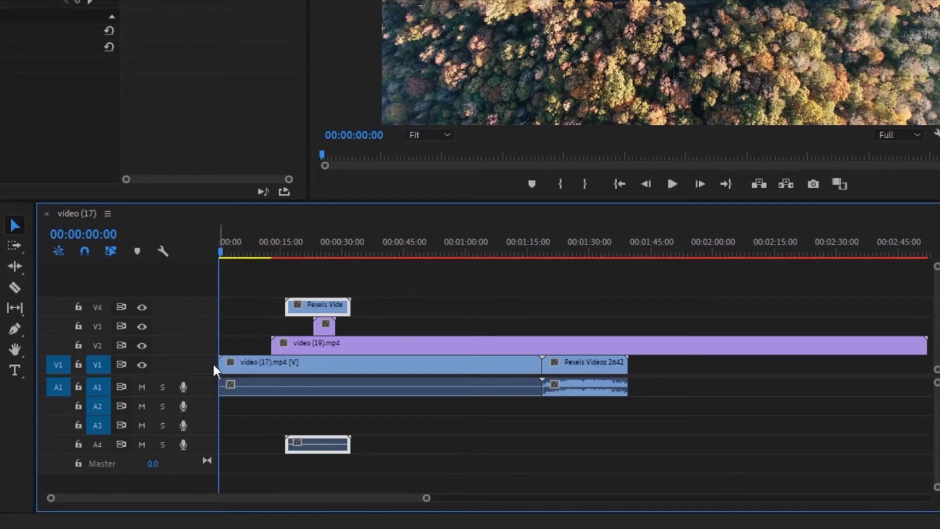
Preview the upper clips up to 00:00:15:11 with track V1 hidden, and restore V1 and the playhead to the sequence start
left_click(141, 365)
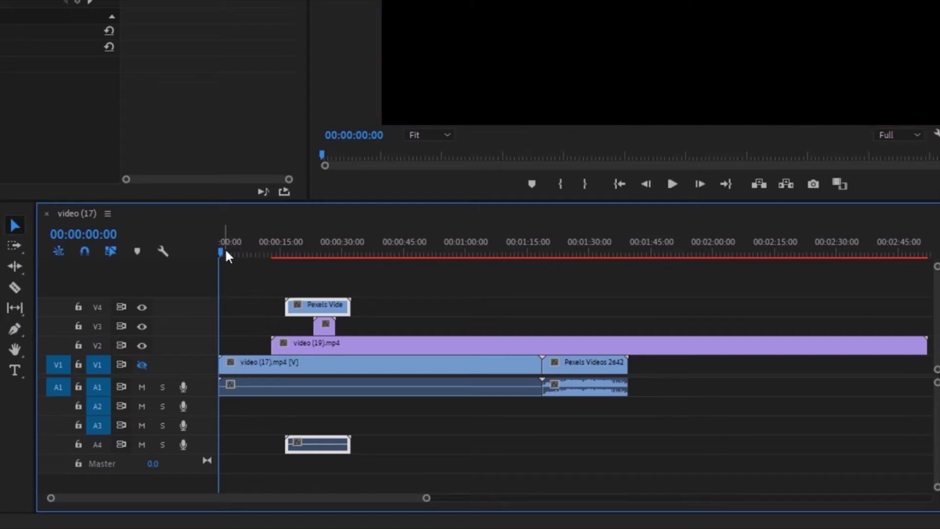
mouse_move(221, 252)
left_mouse_down()
mouse_move(280, 253)
mouse_move(216, 244)
left_mouse_up()
left_click_drag(222, 247, 286, 298)
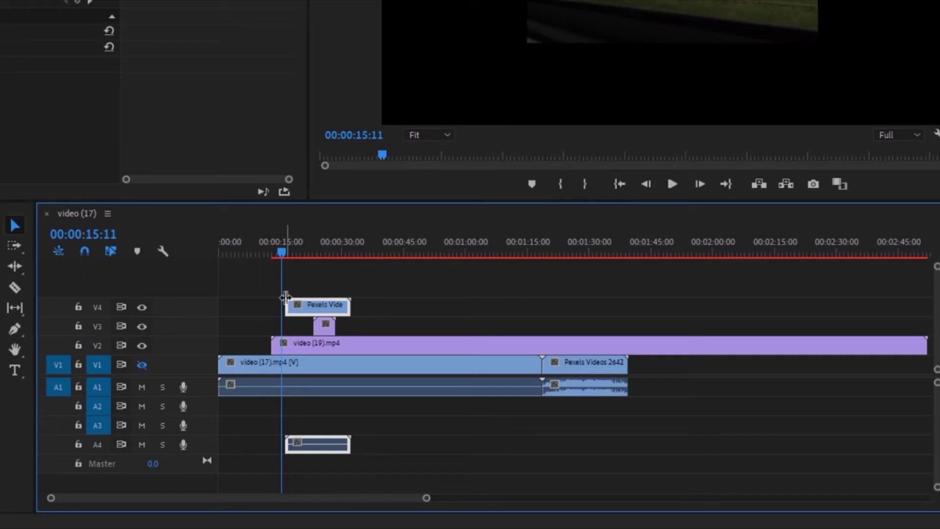
left_click(143, 364)
left_click_drag(282, 253, 205, 255)
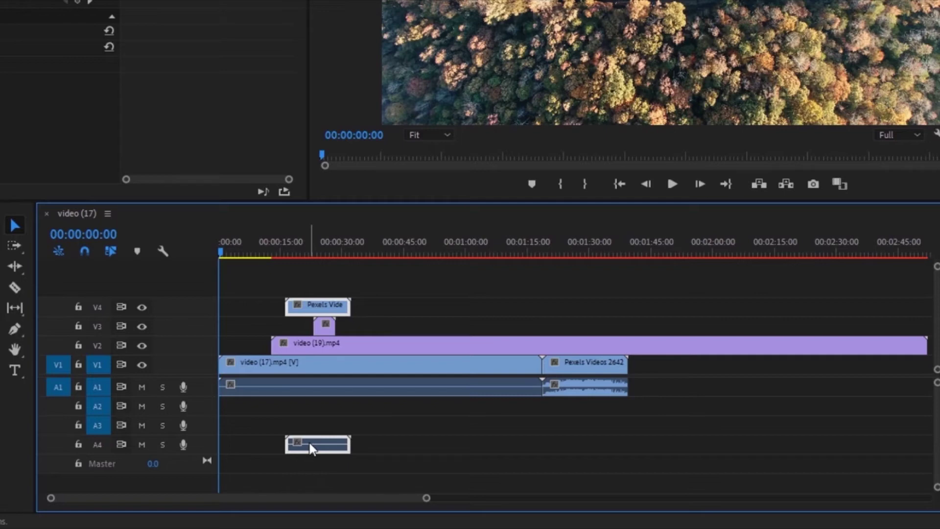
left_click(160, 387)
left_click_drag(377, 505, 264, 524)
left_click_drag(427, 500, 694, 522)
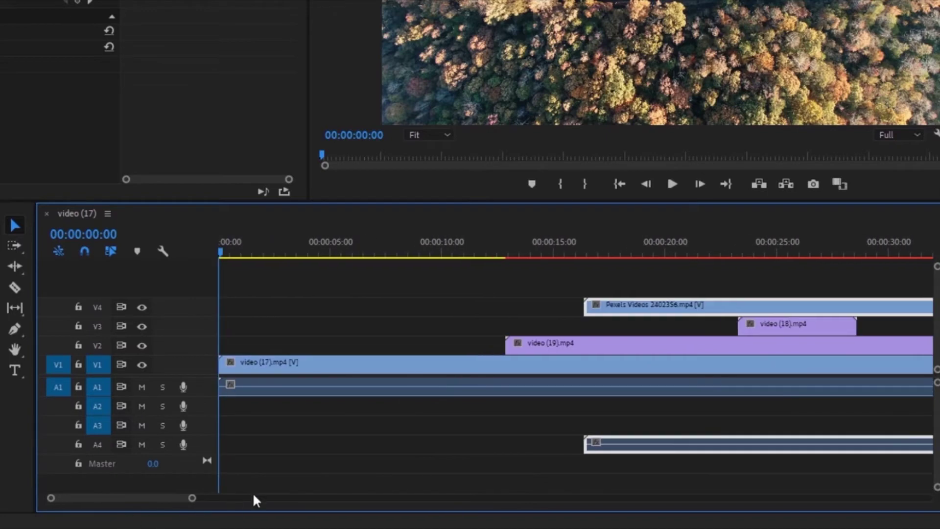
left_click_drag(192, 499, 526, 497)
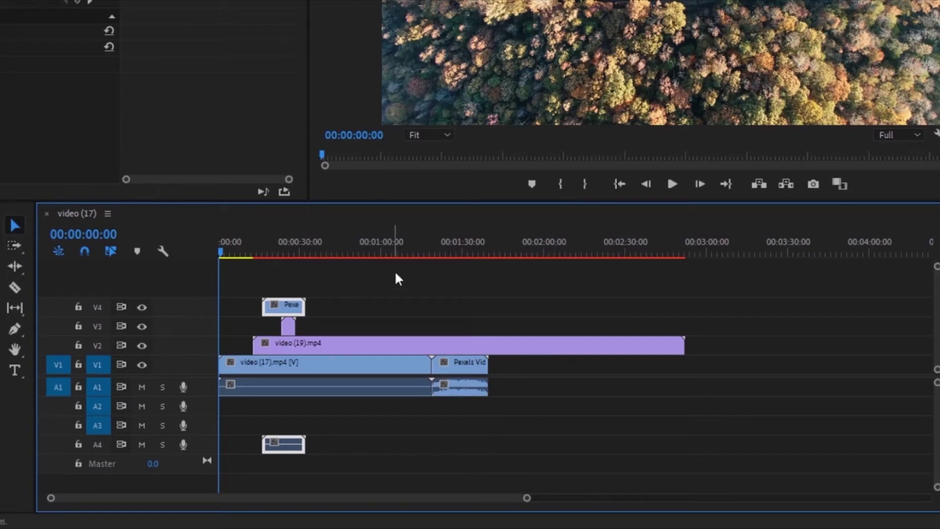
mouse_move(395, 200)
left_mouse_down()
mouse_move(394, 104)
mouse_move(399, 205)
left_mouse_up()
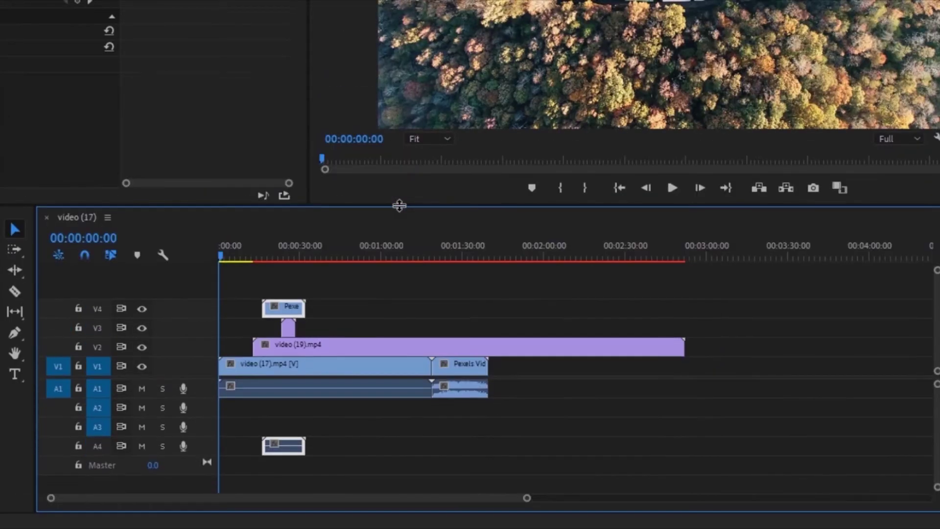
mouse_move(292, 307)
left_mouse_down()
mouse_move(367, 319)
mouse_move(287, 311)
left_mouse_up()
Razor video (19).mp4 on V2 at about 1:07 and 2:12, and cut all tracks at 00:00:48:17
left_click(16, 291)
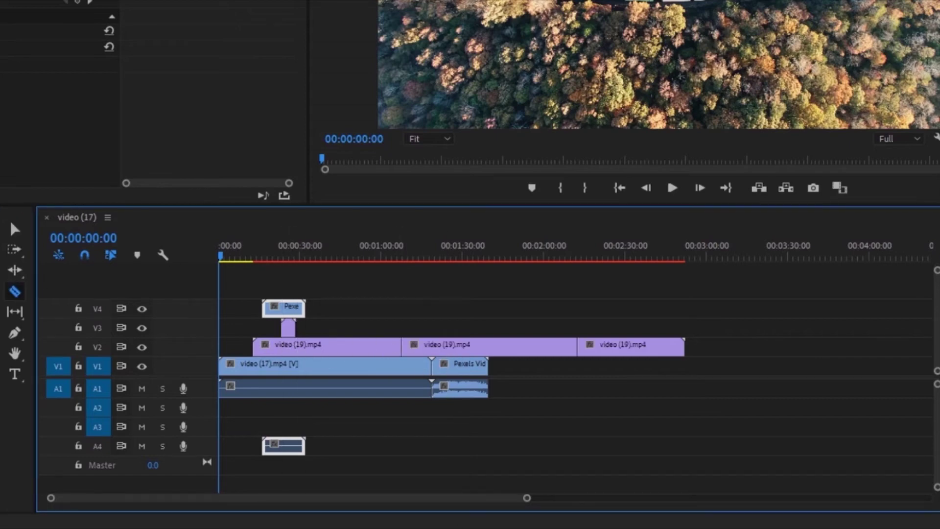
left_click_drag(236, 255, 361, 258)
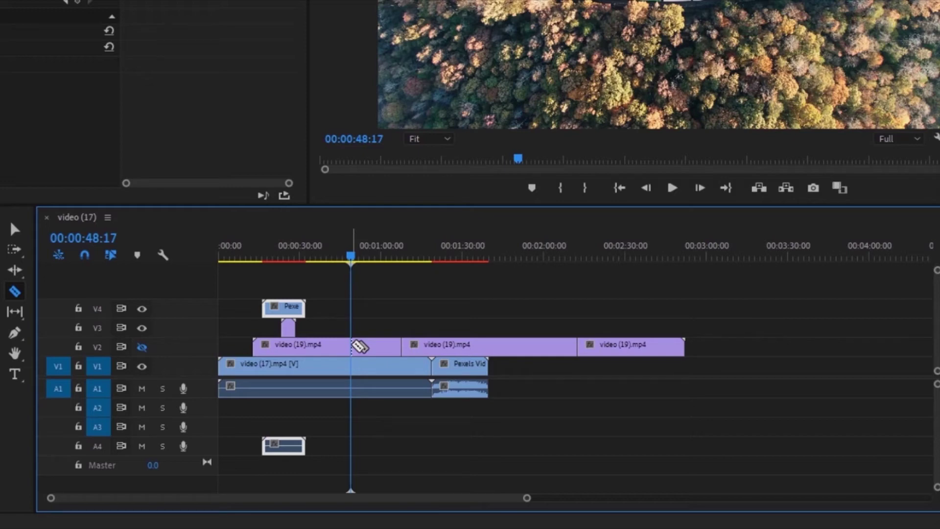
left_click(354, 344, "shift")
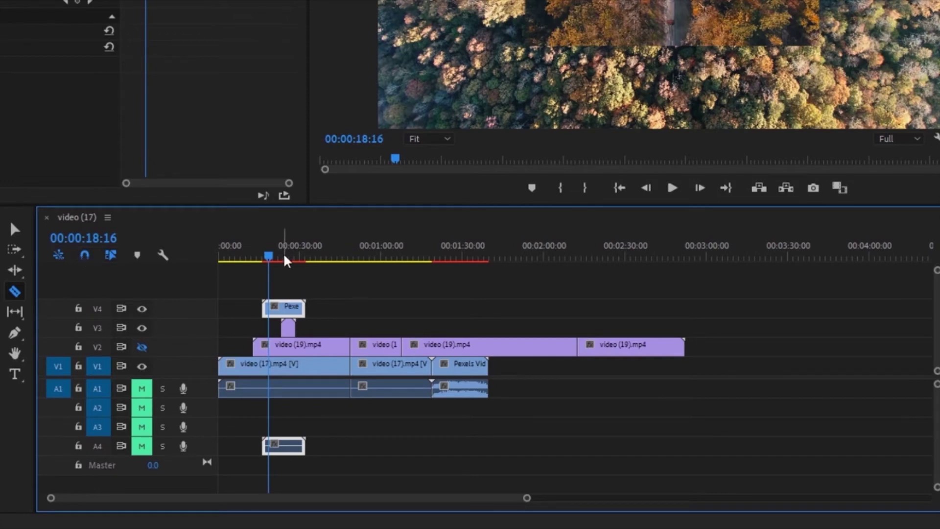
Move the short video (19).mp4 piece from V2 to V4, starting at the playhead at 00:00:43:21
left_click_drag(268, 256, 337, 265)
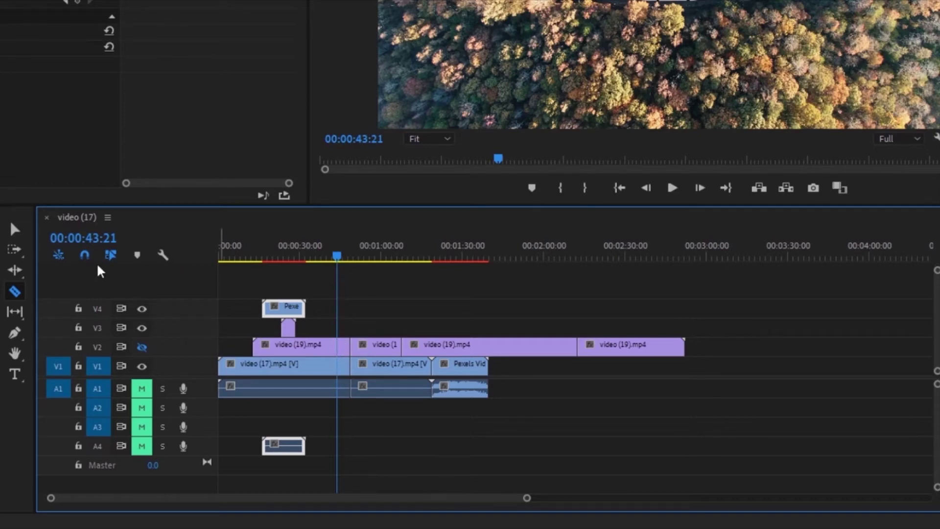
left_click(84, 254)
left_click(14, 229)
left_click_drag(368, 344, 354, 306)
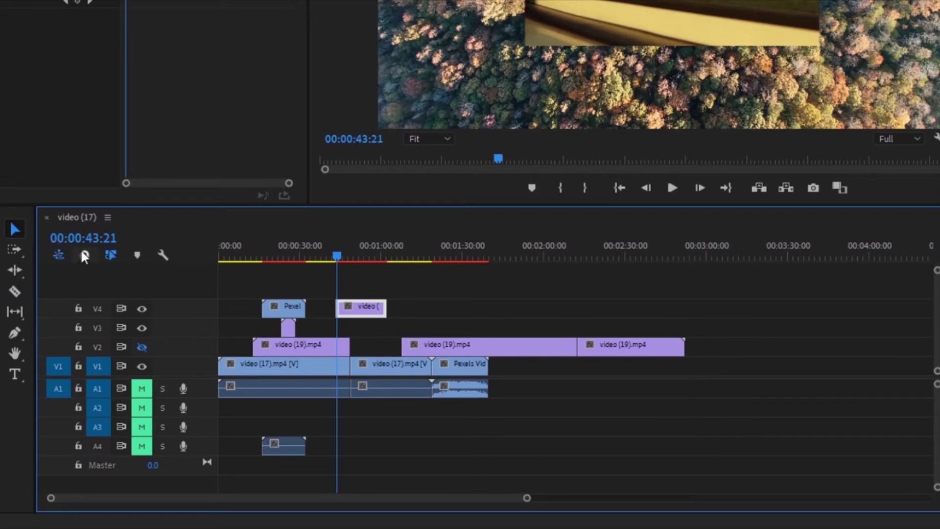
Shift the V4 video (19).mp4 piece earlier with snapping off, and with snapping on place it against the end of the Pexels clip
left_click_drag(362, 310, 338, 317)
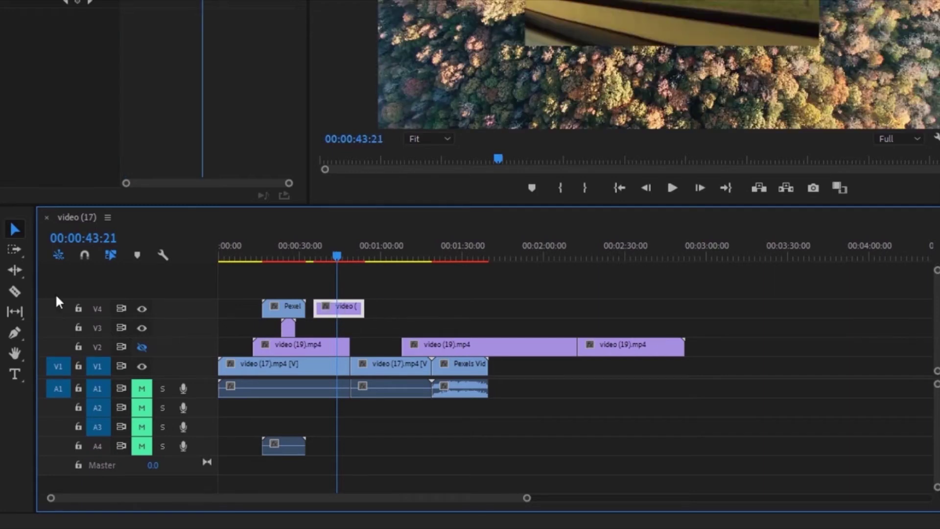
left_click(91, 252)
mouse_move(348, 306)
left_mouse_down()
mouse_move(332, 307)
mouse_move(346, 306)
mouse_move(341, 317)
mouse_move(352, 310)
mouse_move(335, 311)
left_mouse_up()
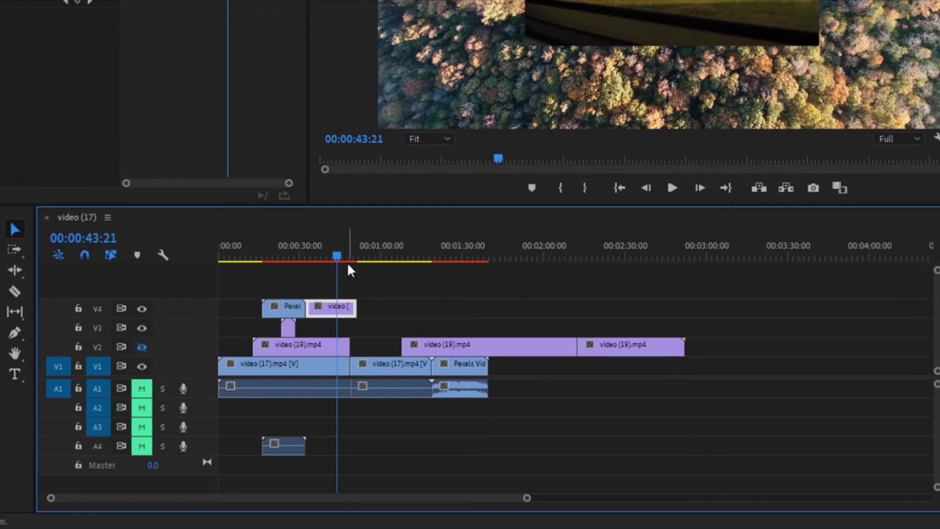
Delete the short video (19).mp4 piece and the Pexels clip from V4, and video (18).mp4 from V3
left_click_drag(338, 255, 392, 265)
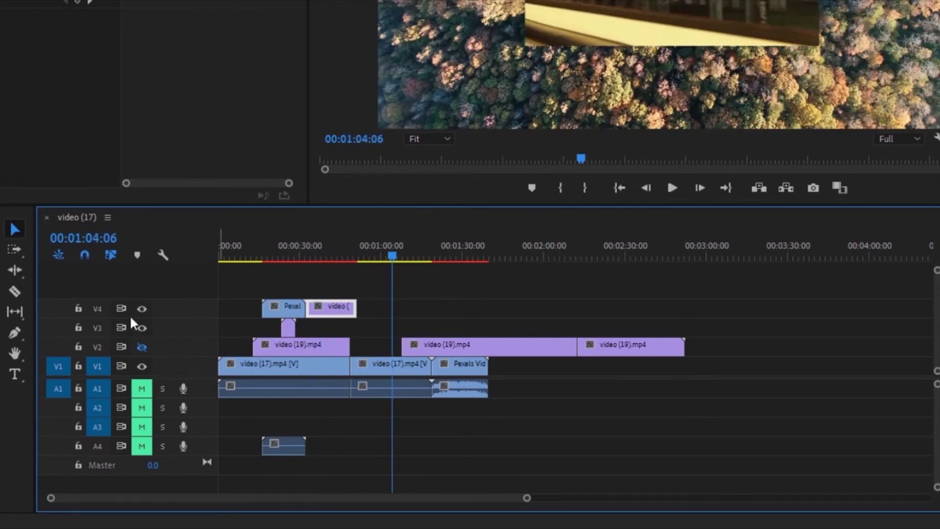
key("Delete")
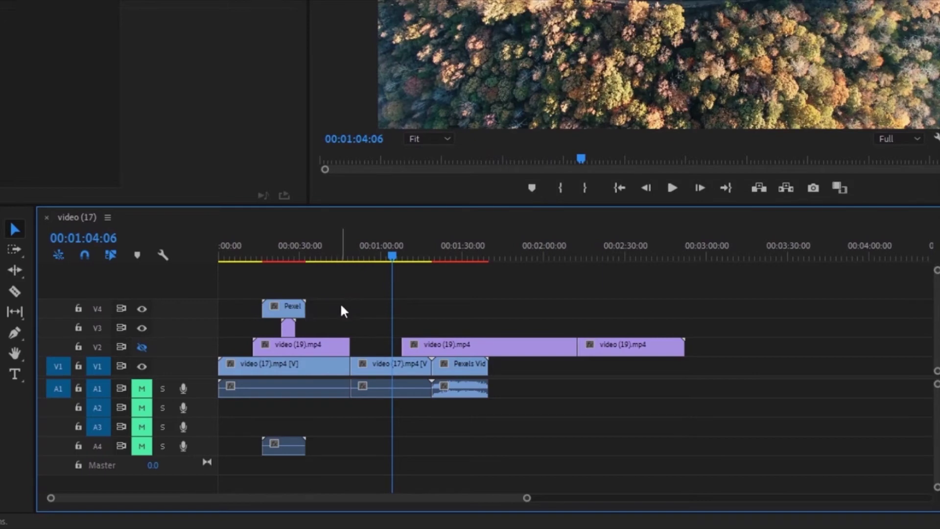
left_click(286, 307)
key("Delete")
left_click(288, 329)
key("Delete")
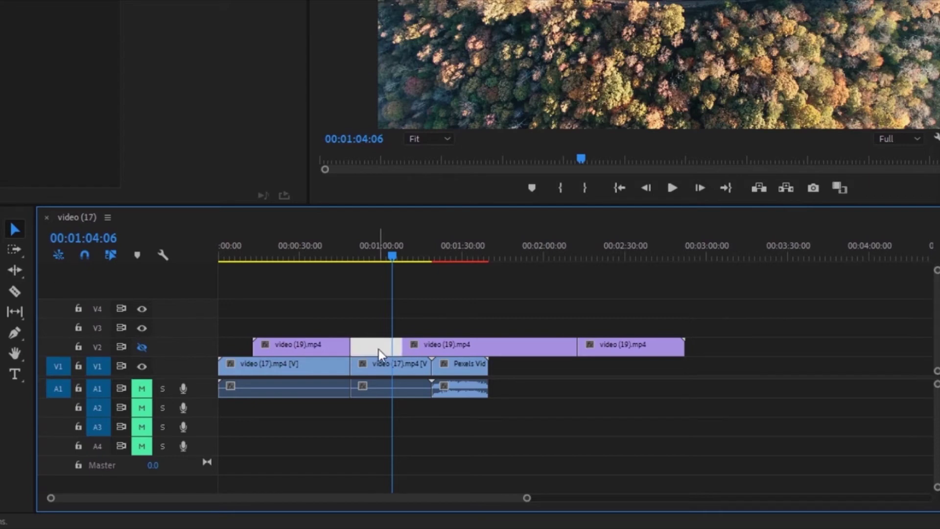
Move the second video (17).mp4 piece and the Pexels clip on V1 about 30 seconds later to open a gap
left_click(365, 328)
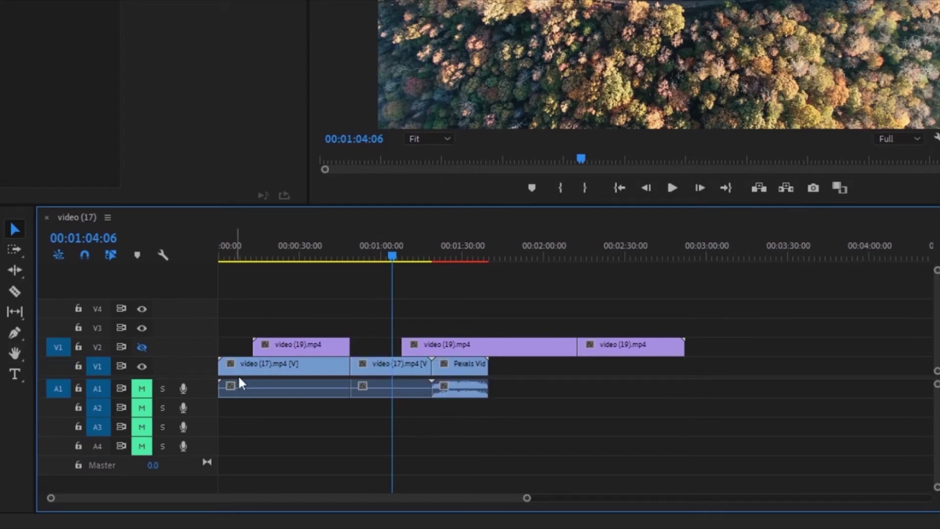
left_click(370, 367)
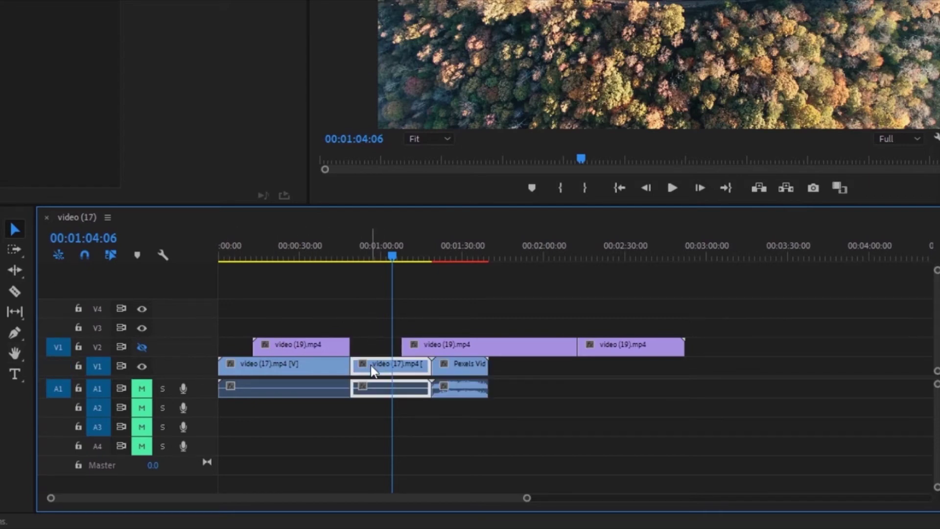
left_click(471, 370, "shift")
left_click_drag(390, 373, 472, 380)
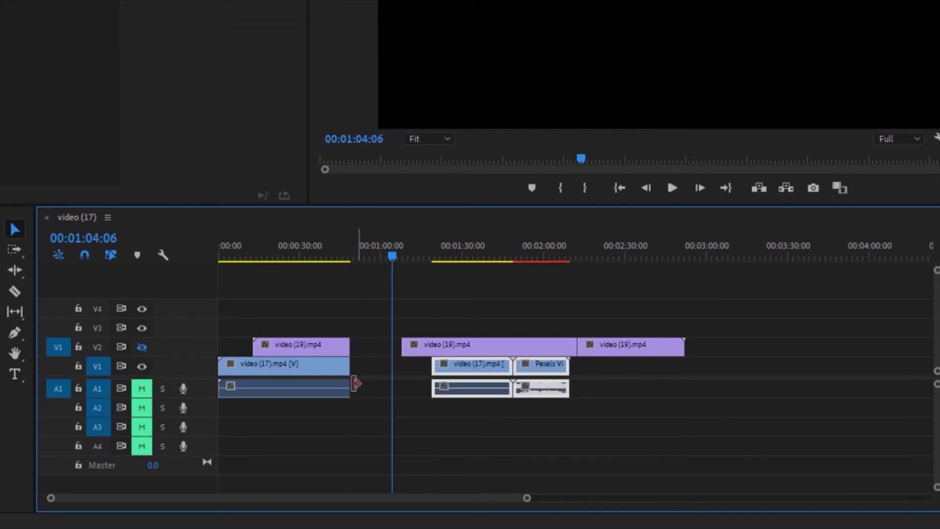
Try to remove the empty gaps after 00:00:48:17 and undo the deletion
left_click(363, 366)
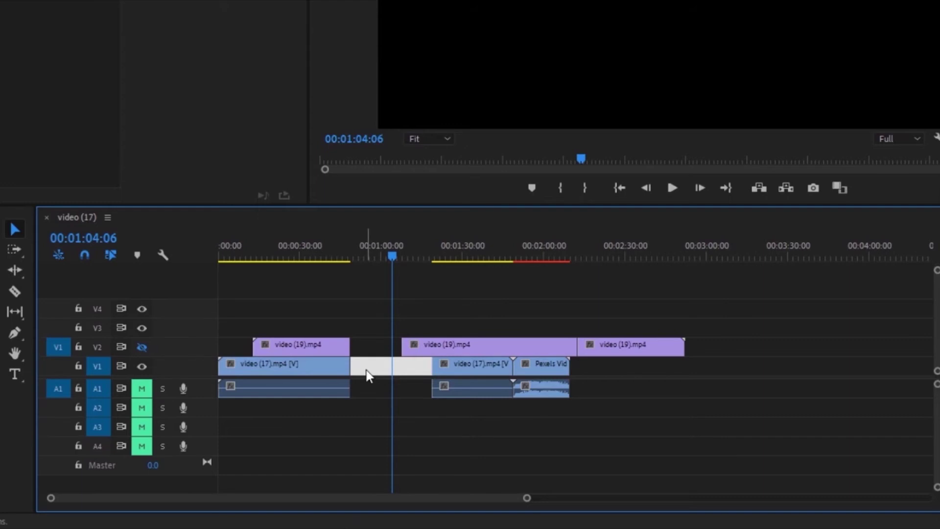
key("Delete")
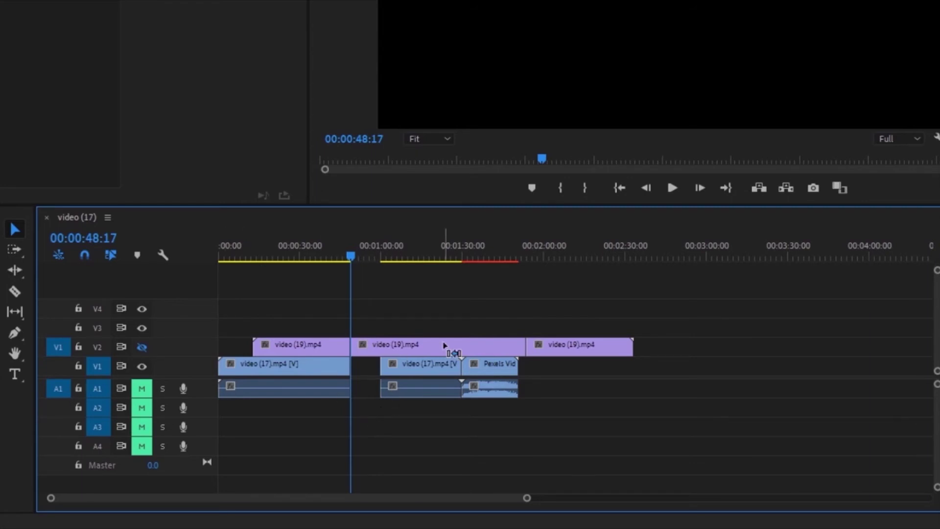
key("ctrl+z")
Move the middle video (19).mp4 clip up to V3 and ripple-delete the gap between the video (17).mp4 pieces on V1
left_click(466, 342)
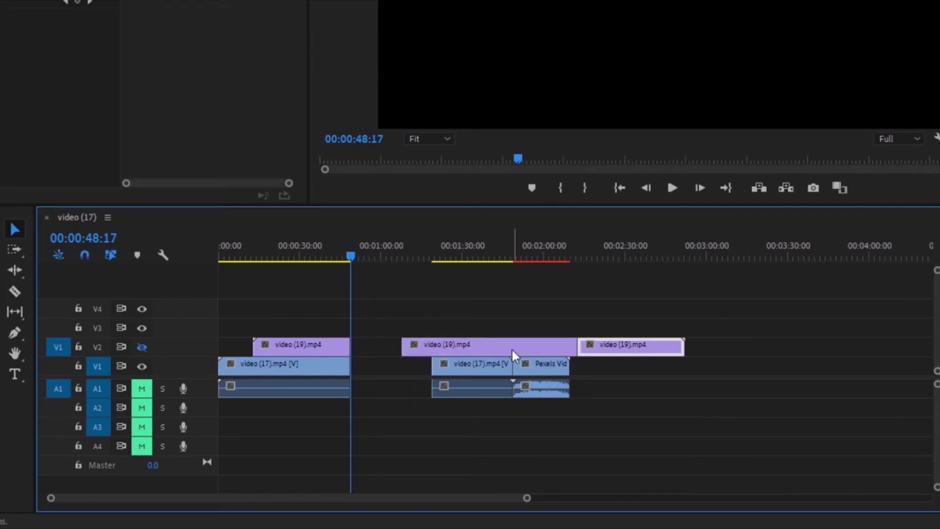
left_click_drag(486, 342, 540, 325)
left_click(405, 362)
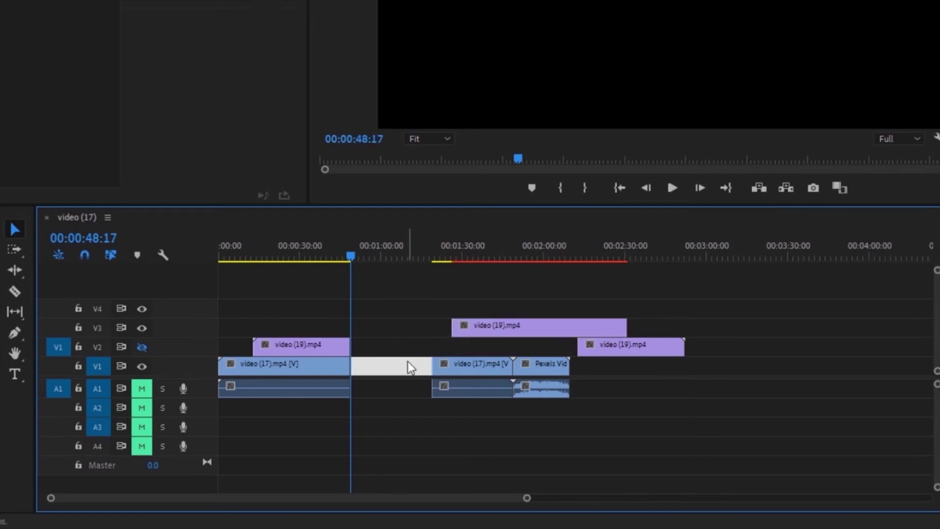
key("Delete")
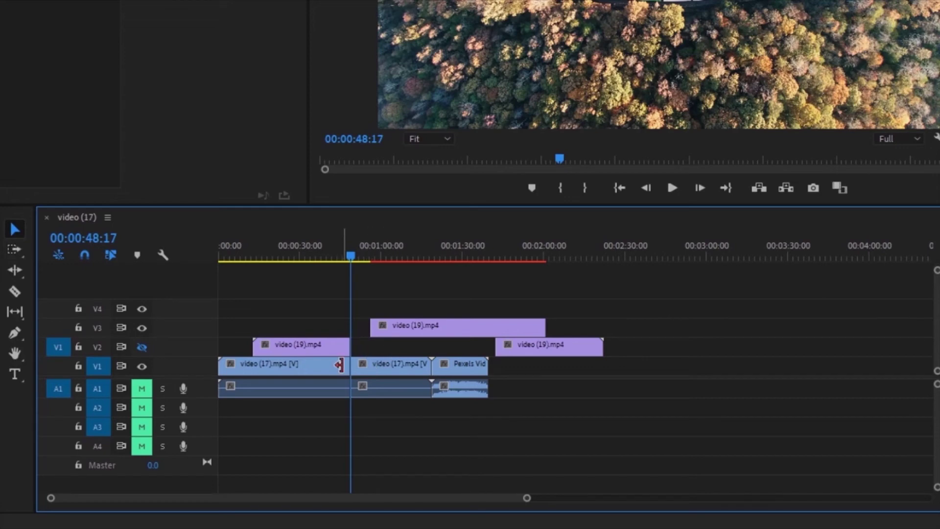
Try a ripple trim that shortens the first video (17).mp4 piece on V1 by about 10 seconds, and undo it
left_click(12, 224)
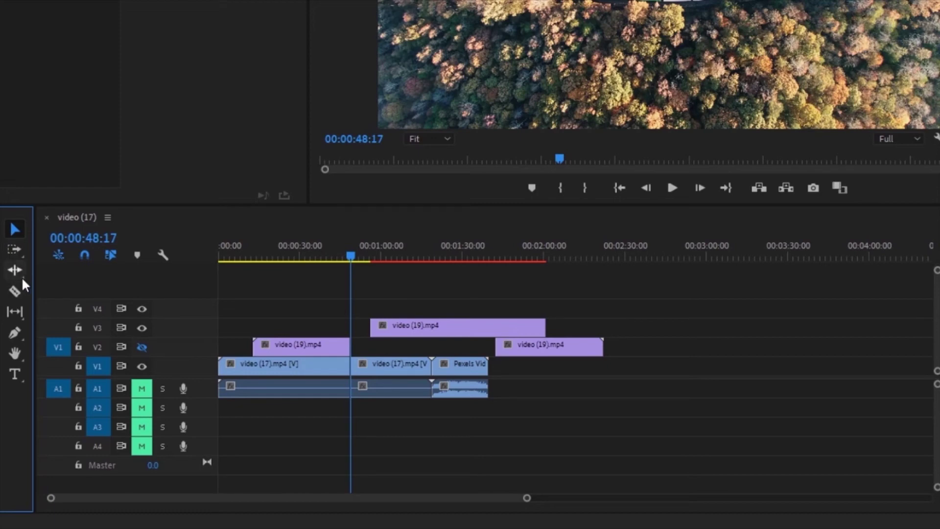
left_click(21, 277)
left_click(9, 223)
left_click_drag(344, 366, 322, 366)
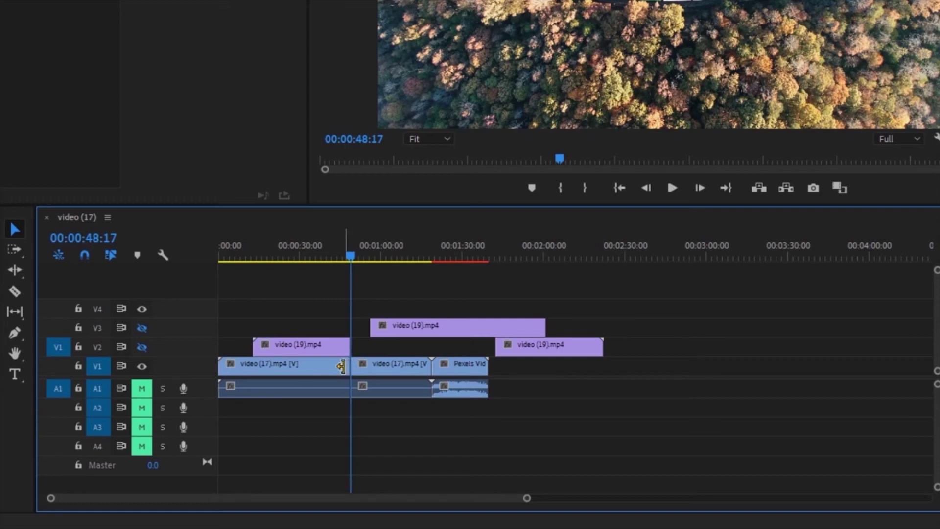
left_click_drag(341, 366, 314, 363)
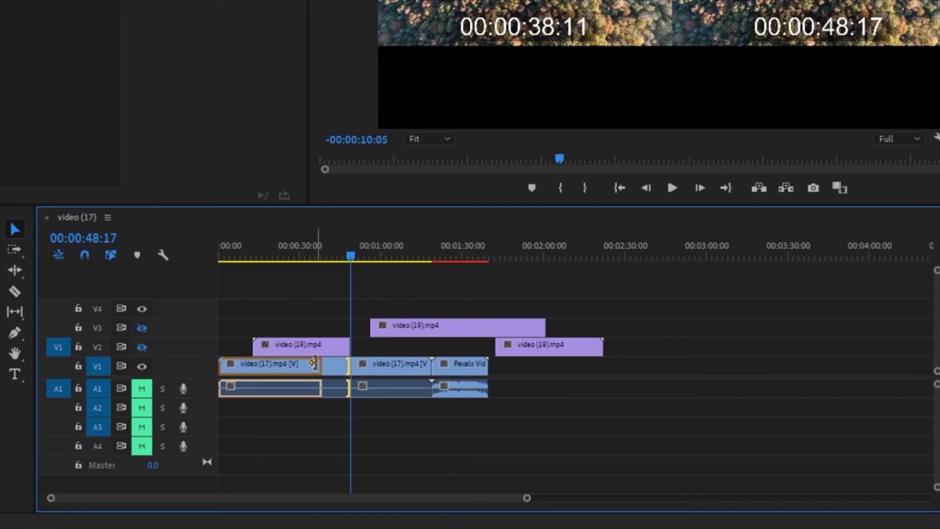
left_click_drag(313, 364, 314, 363)
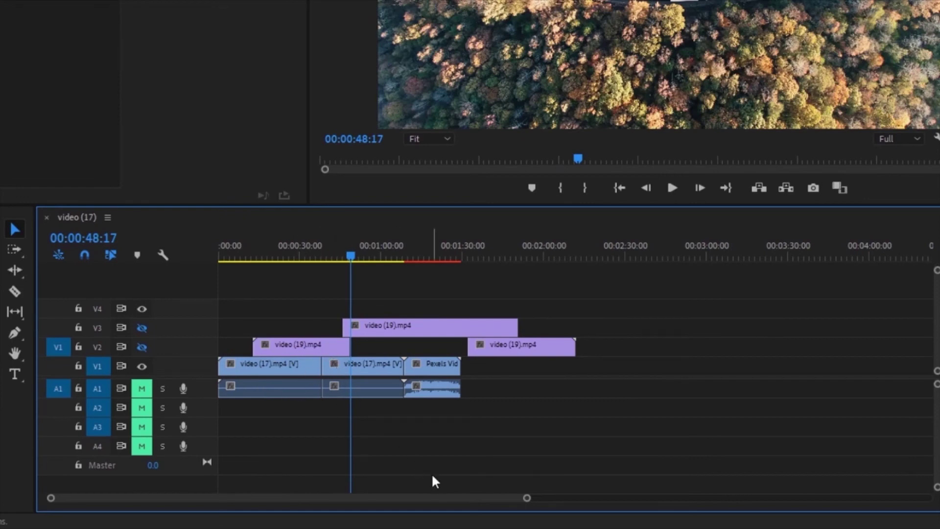
key("ctrl+z")
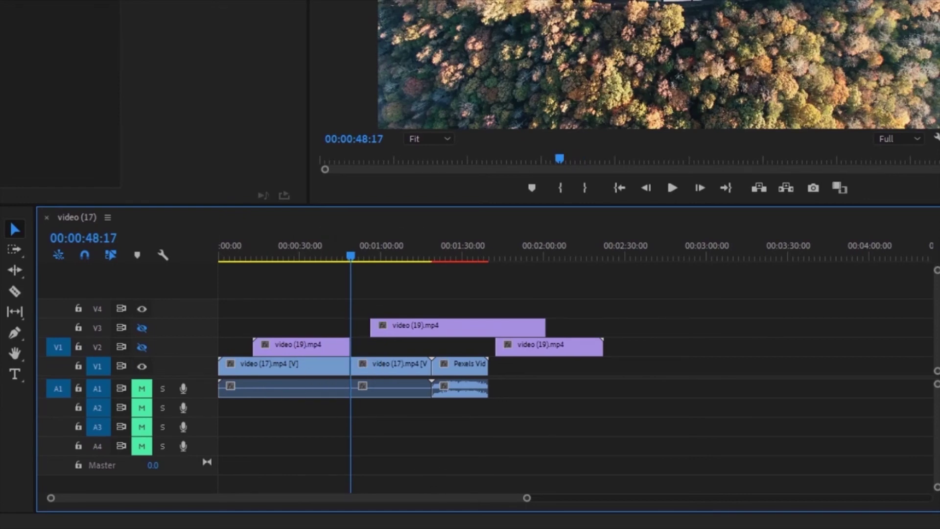
Cut the first video (17).mp4 piece at 00:00:39:08 with the Razor and delete the short section after the cut
left_click(14, 291)
left_click_drag(352, 257, 325, 257)
left_click(325, 363)
left_click(14, 228)
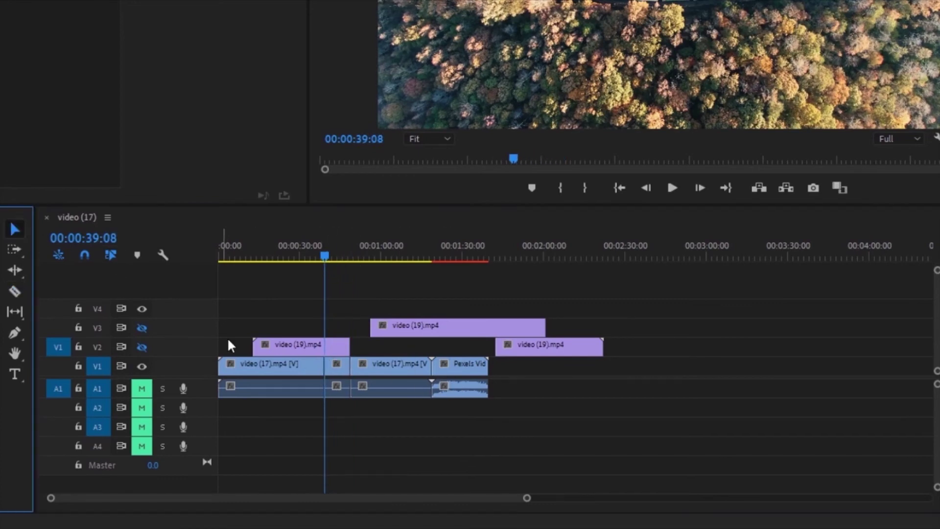
left_click(336, 367)
key("Delete")
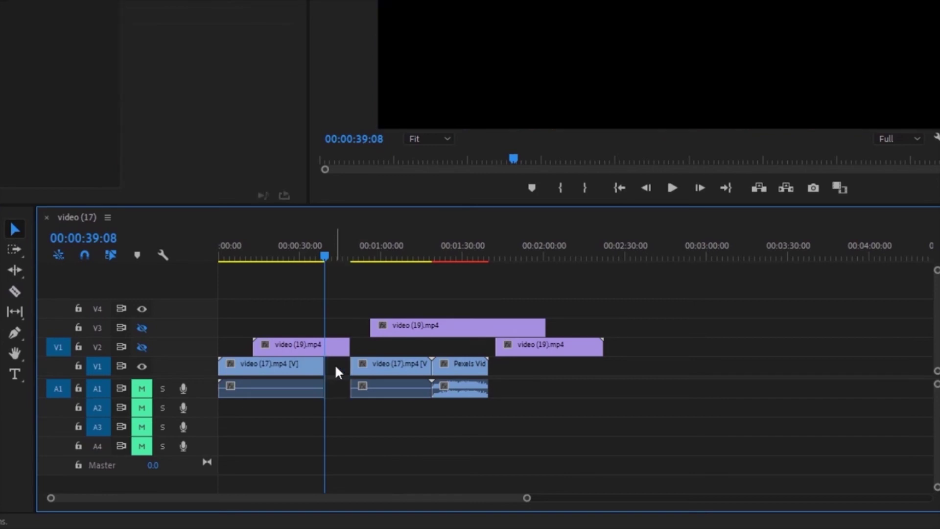
Try closing the gap after 00:00:39:08 on V1 with a ripple delete, and undo back to before the cut piece was removed
key("Delete")
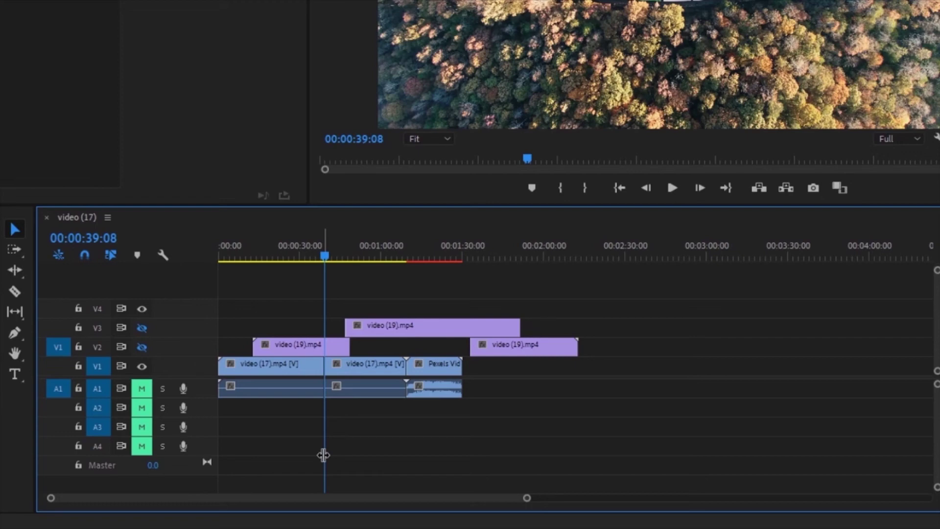
key("ctrl+z")
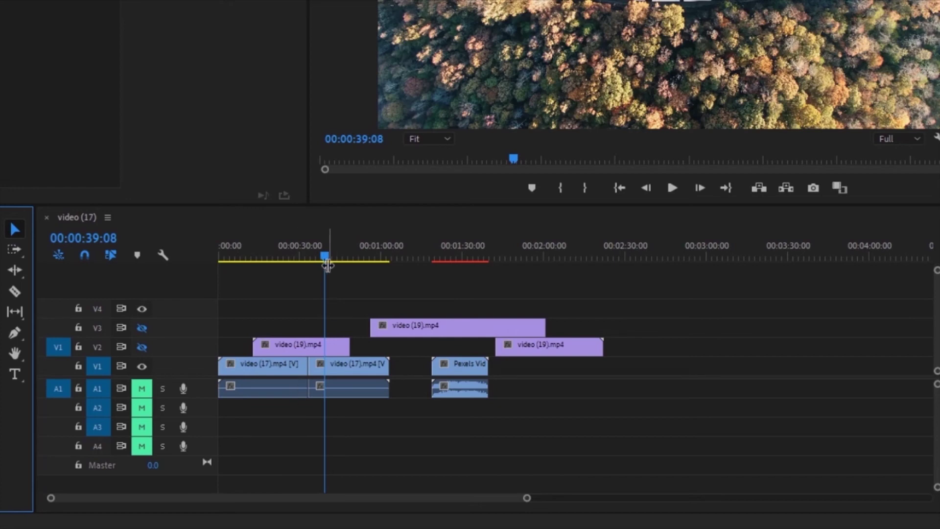
Cut the first video (17).mp4 piece on V1 at 00:00:15:07 with the Razor
left_click_drag(325, 256, 260, 255)
left_click(26, 290)
left_click(263, 364)
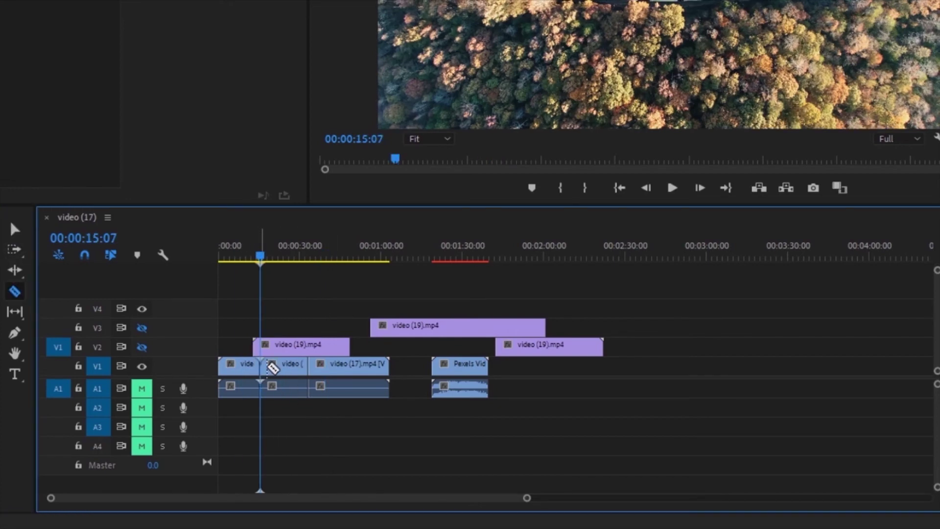
Try moving the first video (17).mp4 piece's audio to A4 and the linked piece to start at 00:00:31:03, and undo both moves
left_click_drag(260, 255, 302, 255)
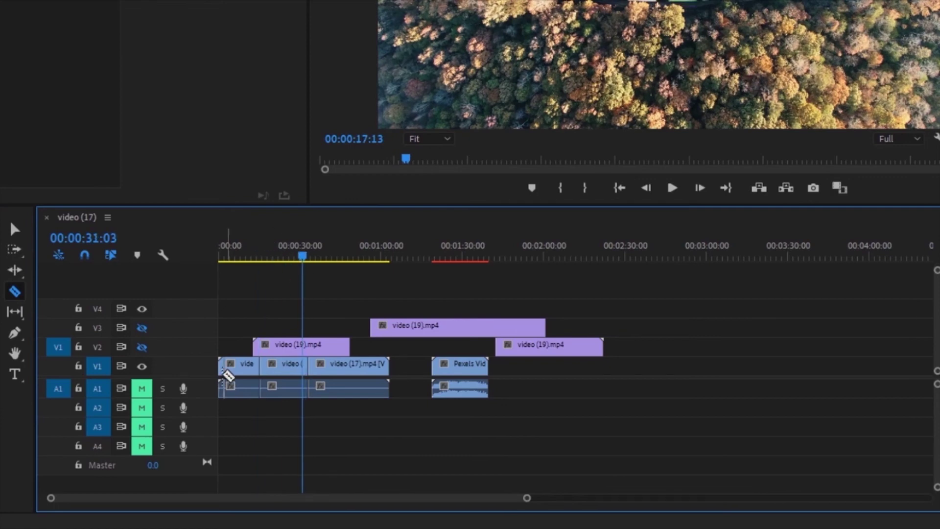
left_click(15, 228)
left_click_drag(251, 388, 253, 448)
left_click_drag(284, 449, 310, 445)
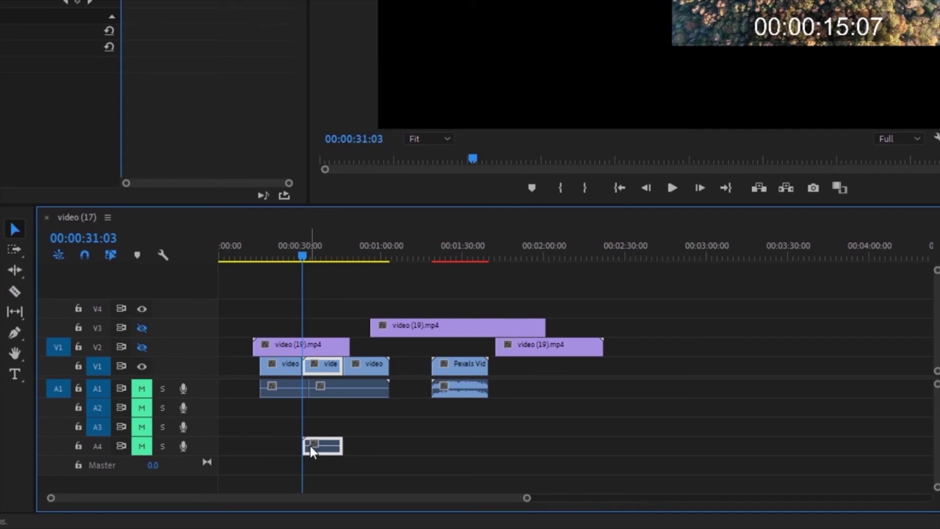
key("ctrl+z")
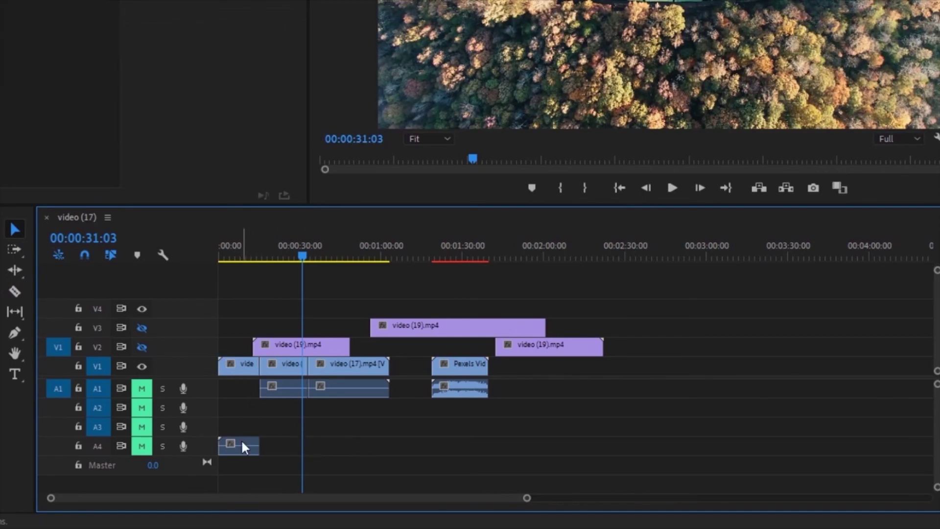
key("ctrl+z")
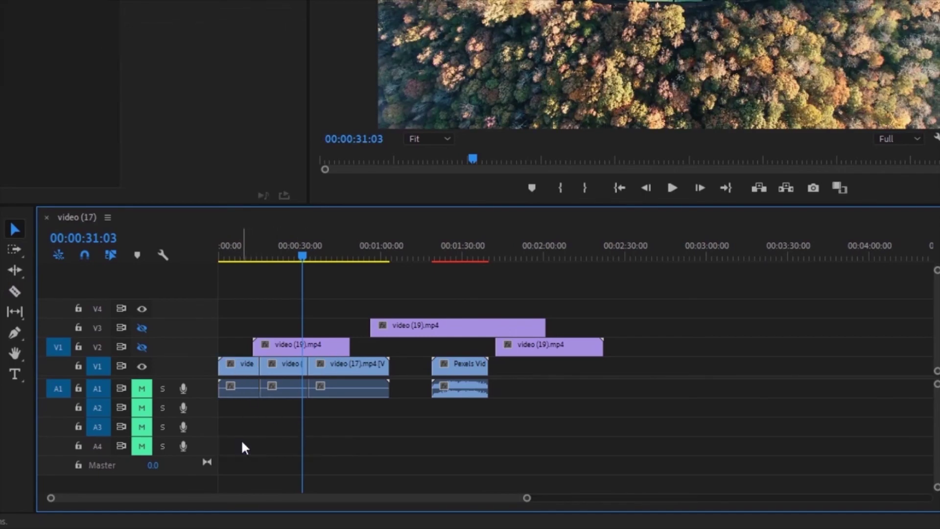
Try moving only the video part of the first video (17).mp4 piece to a higher track, leaving its audio on A1, and undo it
left_click(244, 360)
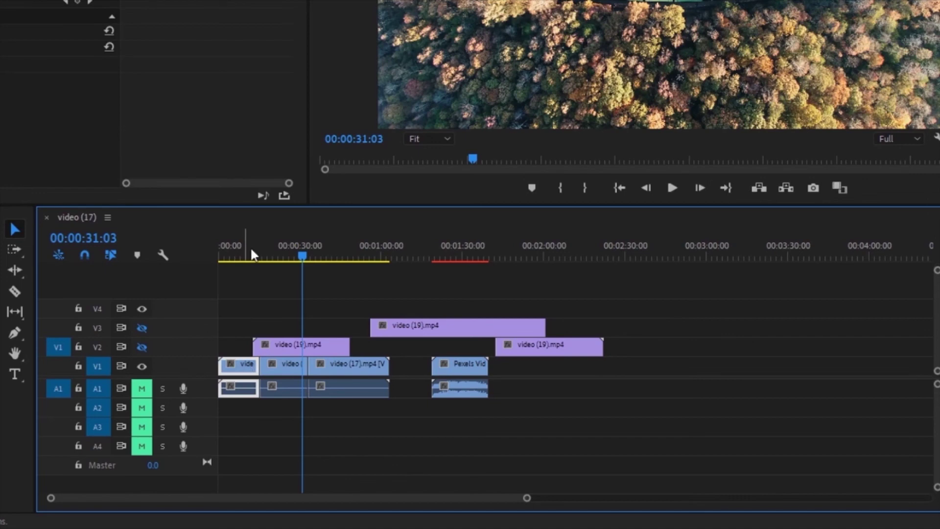
key("ctrl+shift+a")
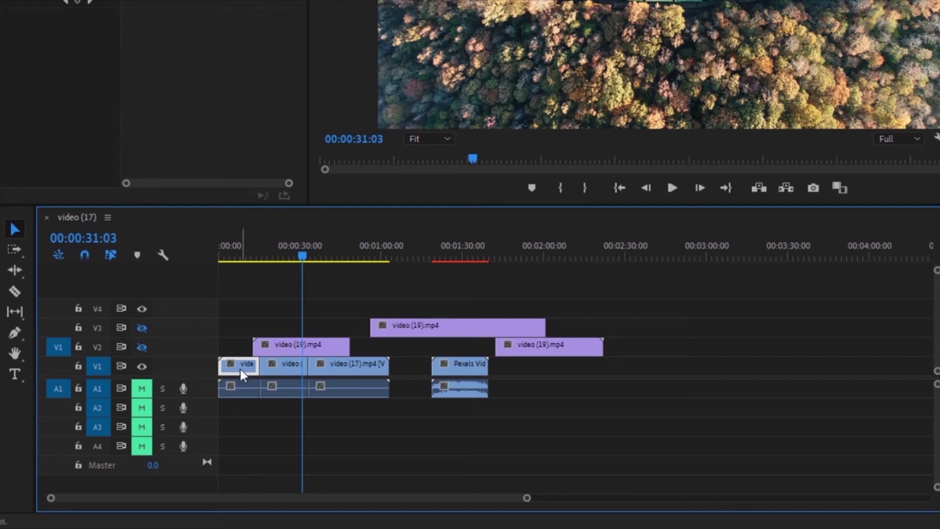
left_click_drag(241, 368, 244, 293)
key("ctrl+z")
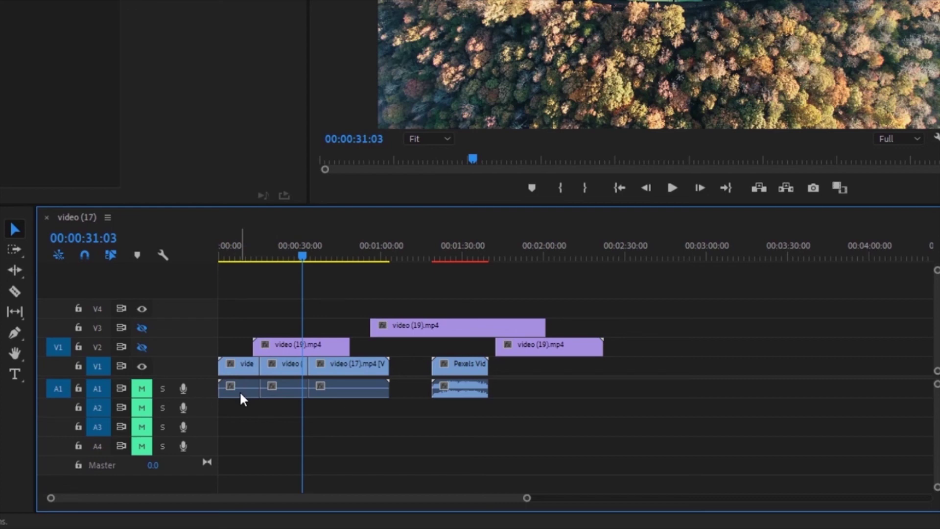
Try placing copies of the first video (17).mp4 piece's audio alone on lower audio tracks, and undo them
left_click_drag(240, 390, 379, 424)
key("ctrl+z")
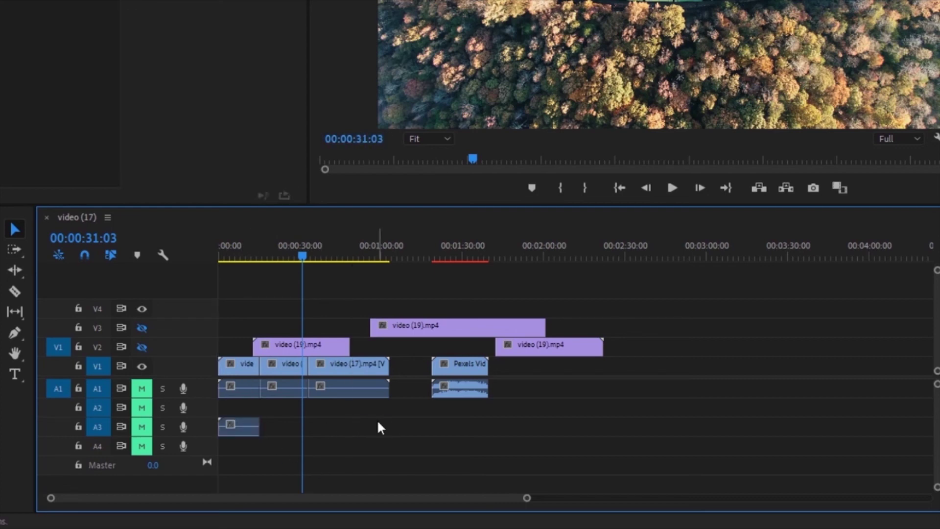
left_click(240, 384)
key("ctrl+z")
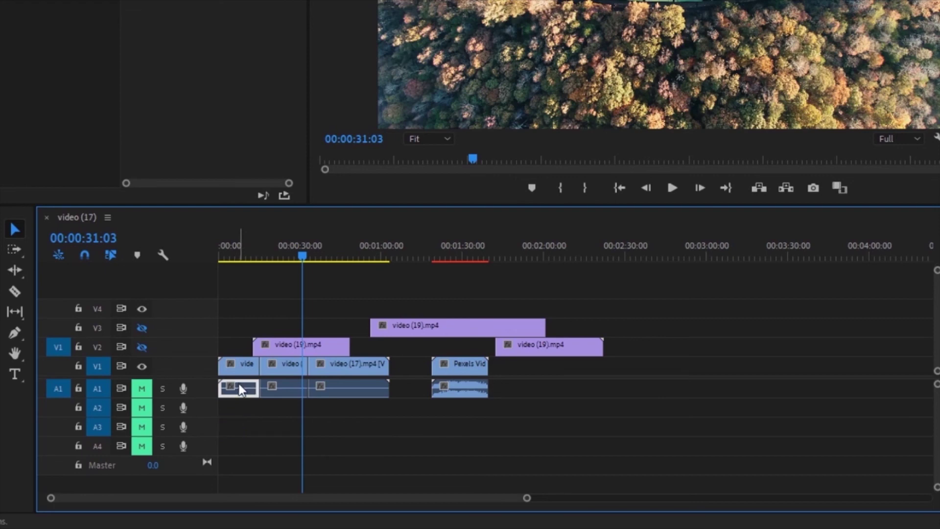
left_click_drag(239, 385, 371, 447)
key("ctrl+z")
key("ctrl+z")
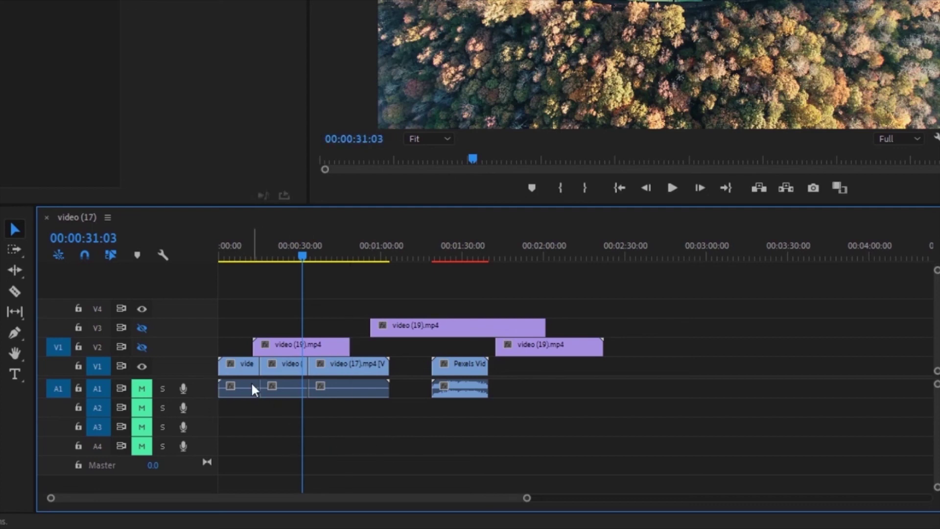
Try moving only the audio of the first video (17).mp4 piece to A3, independently of its linked video
left_click(242, 362)
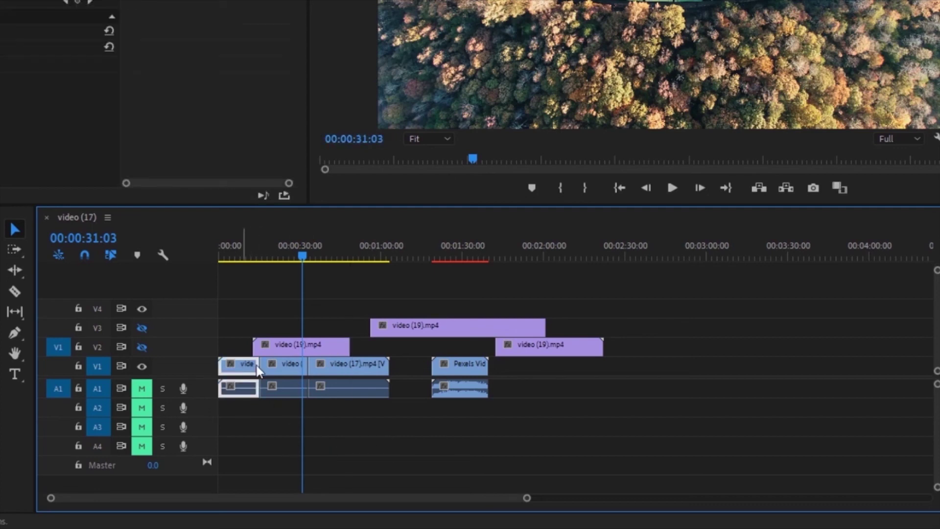
left_click(234, 386)
left_click_drag(234, 386, 245, 429)
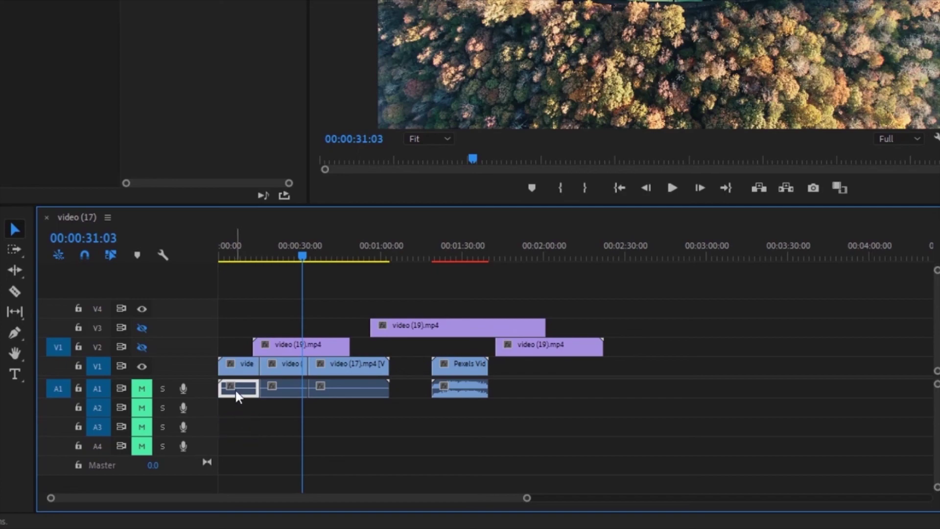
left_click_drag(235, 388, 350, 435)
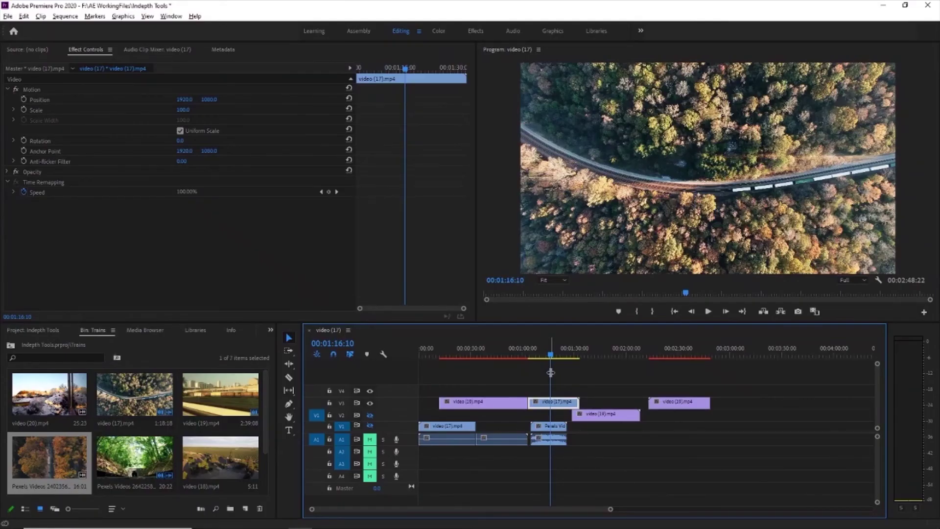